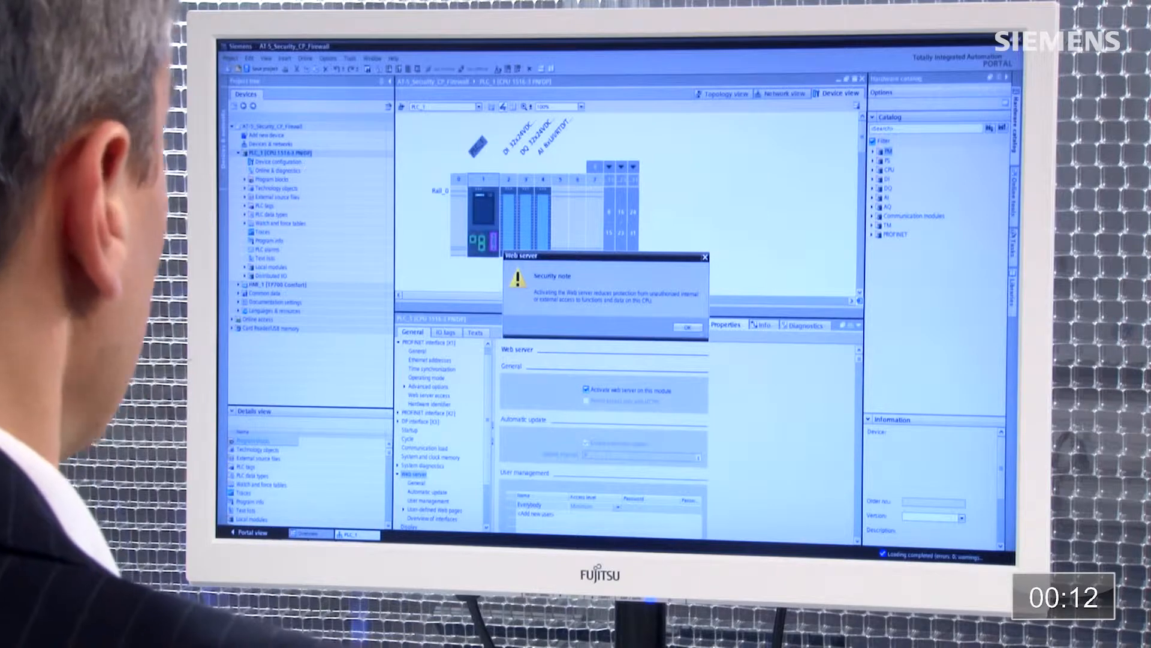
# Acknowledge the web server security note, permit access only with HTTPS, and add a web server user named op.
pyautogui.click(688, 327)
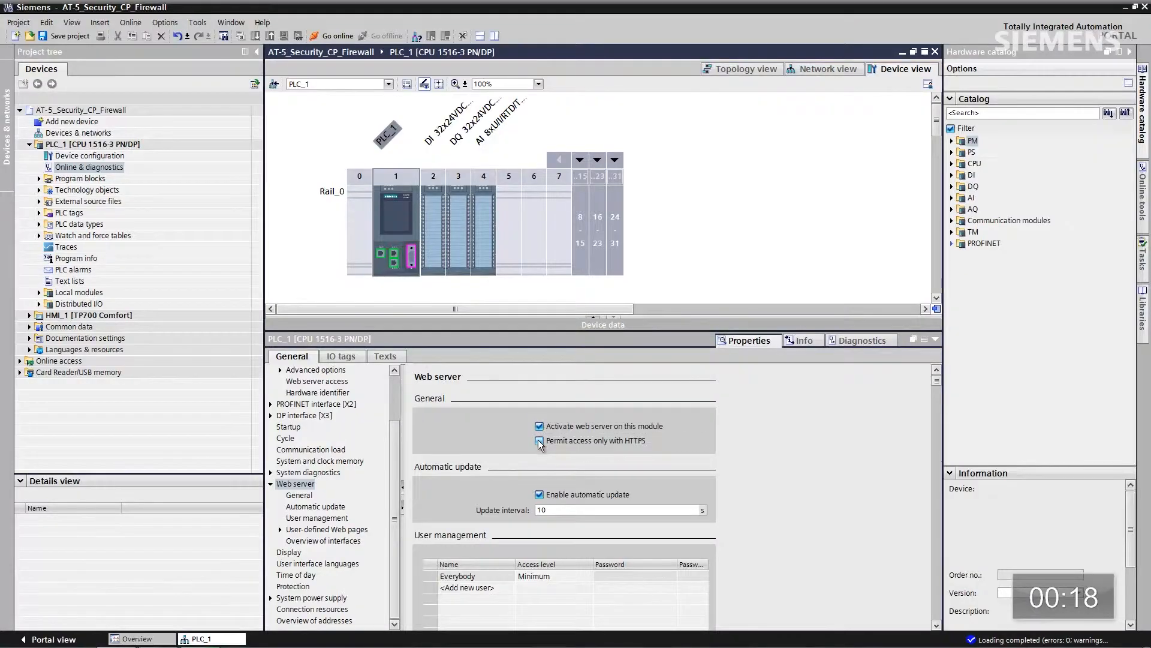
pyautogui.click(539, 441)
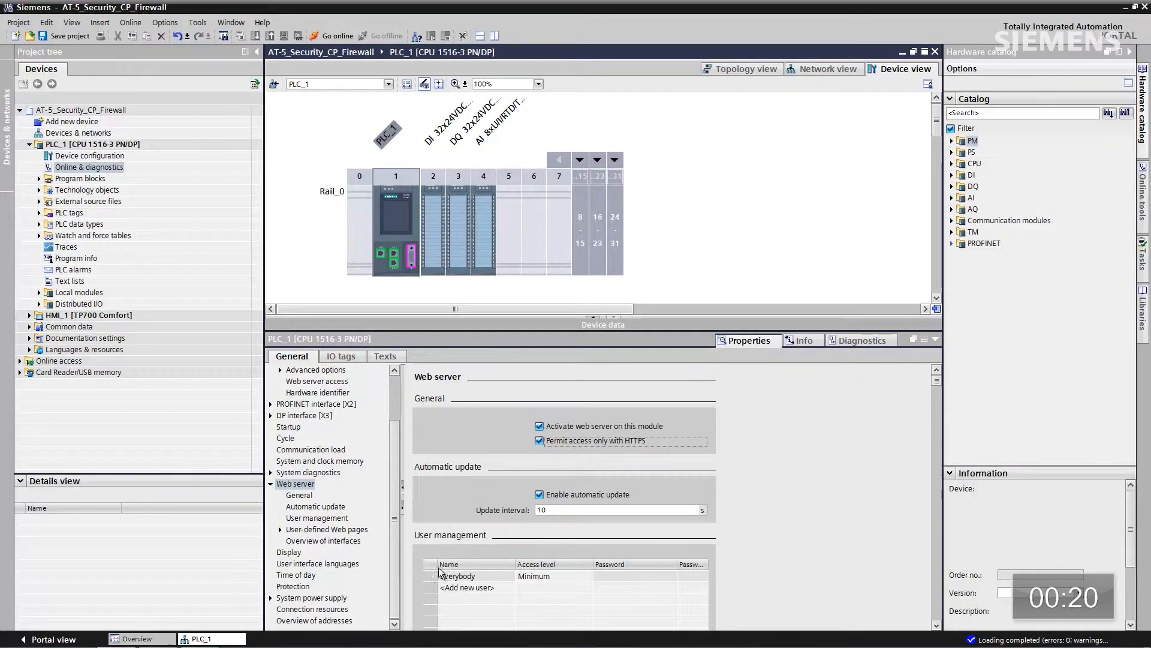
pyautogui.click(473, 588)
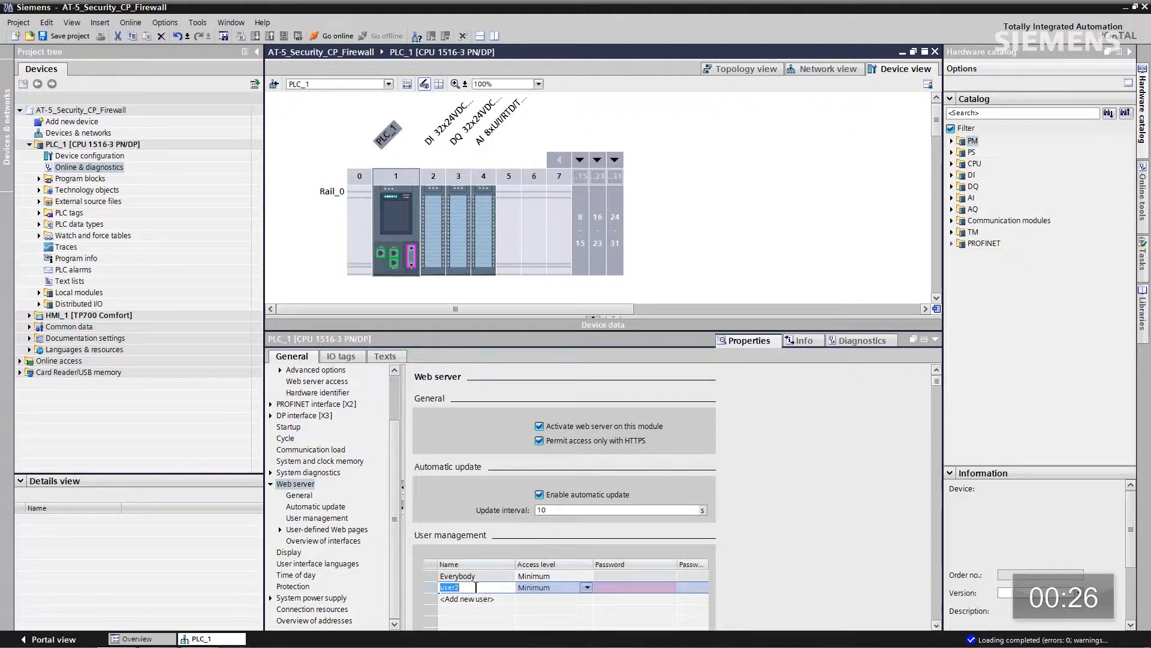
pyautogui.write('op')
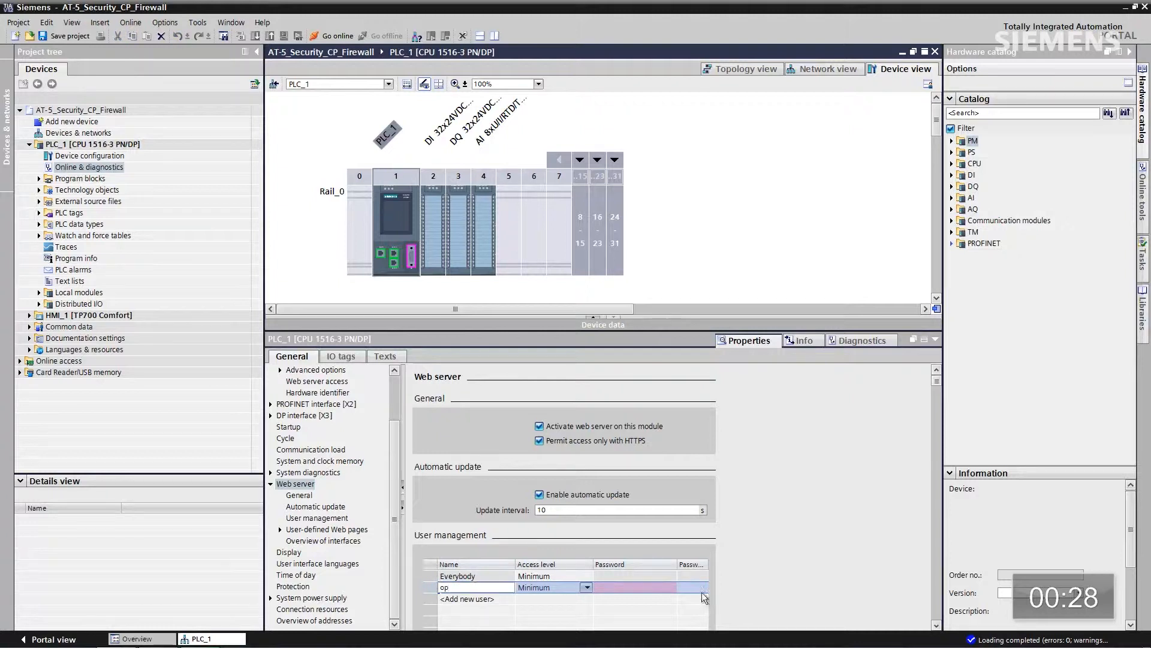
# Authorize user op to query diagnostics, open and write in user-defined web pages, read and write/delete files, change the operating mode and let the LED flash.
pyautogui.click(587, 587)
pyautogui.click(531, 533)
pyautogui.click(530, 516)
pyautogui.click(531, 503)
pyautogui.click(530, 468)
pyautogui.click(530, 451)
pyautogui.click(530, 353)
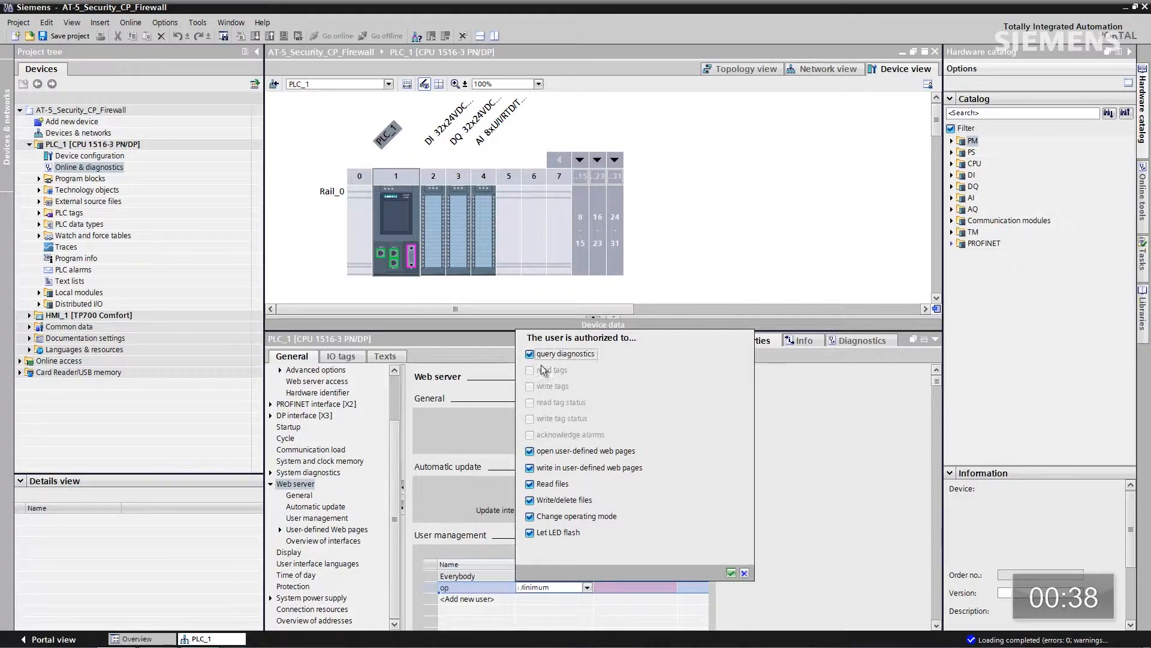
pyautogui.click(731, 571)
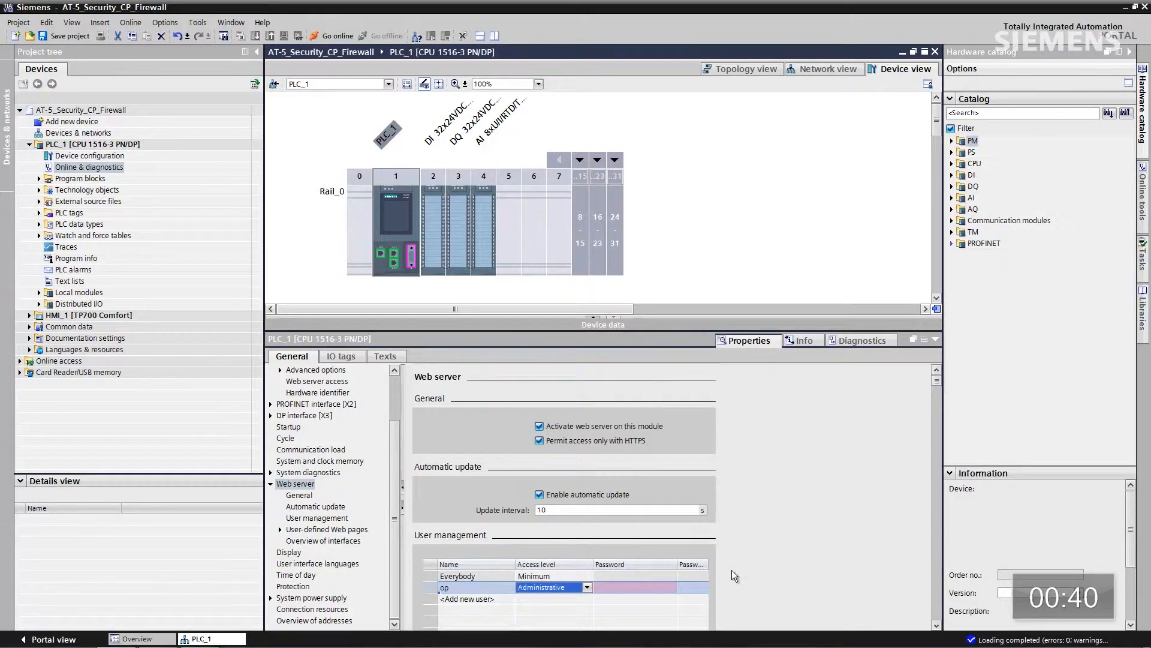
# Enter and confirm the password of web server user op.
pyautogui.click(617, 588)
pyautogui.write('*************')
pyautogui.press('Tab')
pyautogui.write('***')
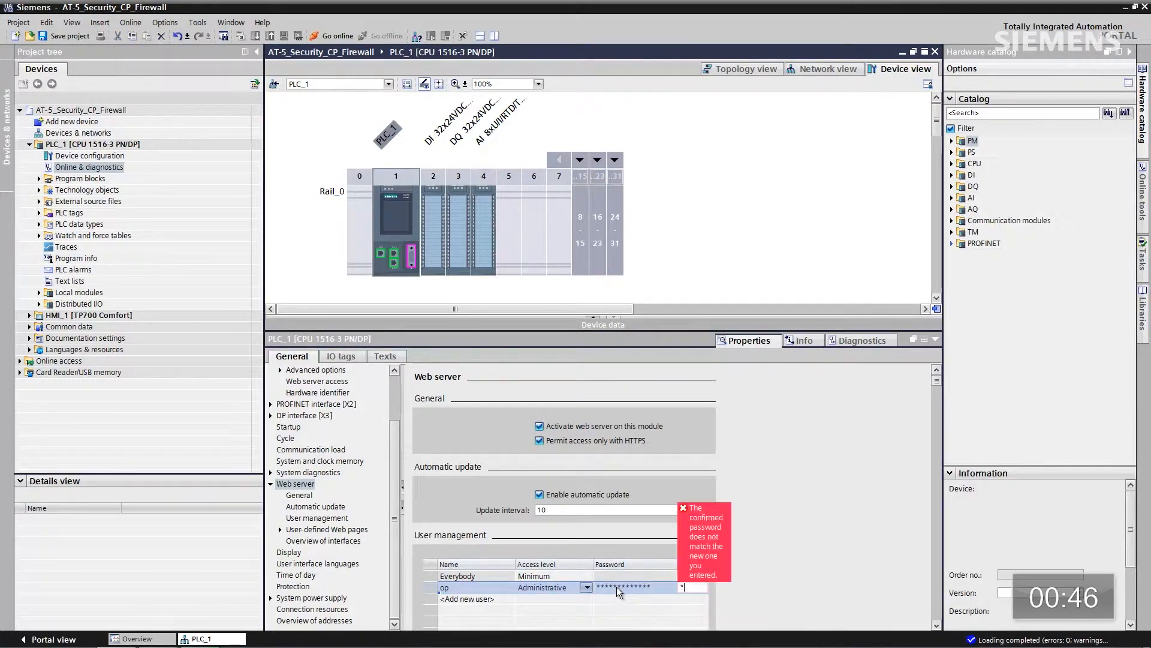
pyautogui.write('**********')
pyautogui.press('Return')
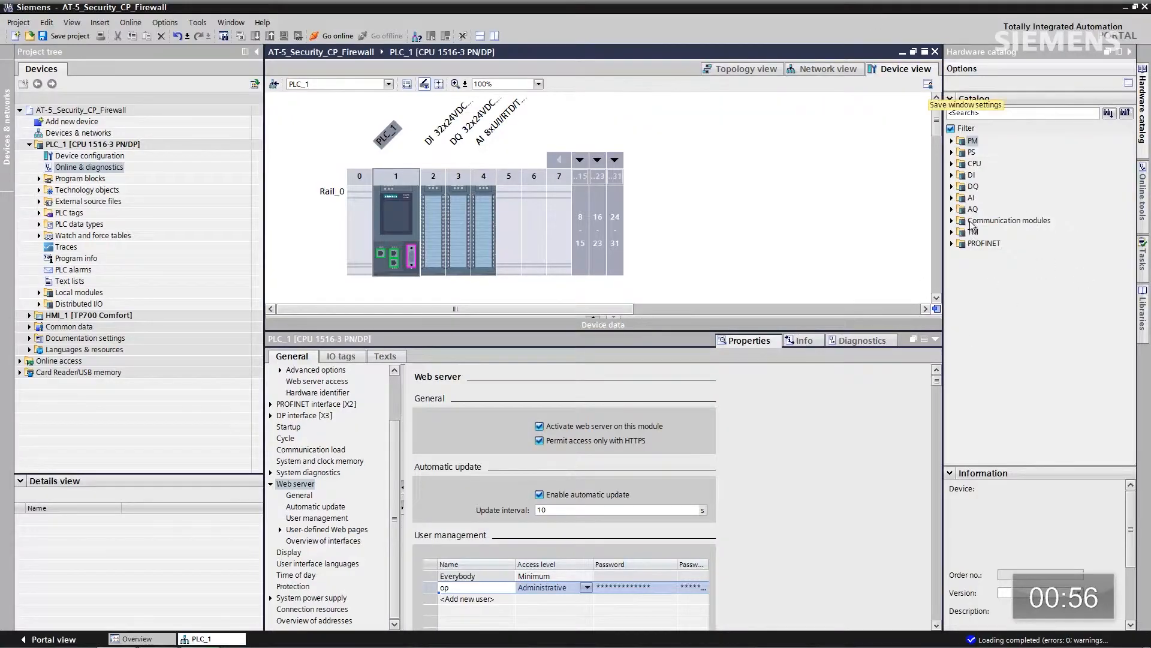
# Insert the PROFINET/Ethernet communication module CP 1543-1 (6GK7 543-1AX00-0XE0) into slot 5 of the rack.
pyautogui.click(953, 221)
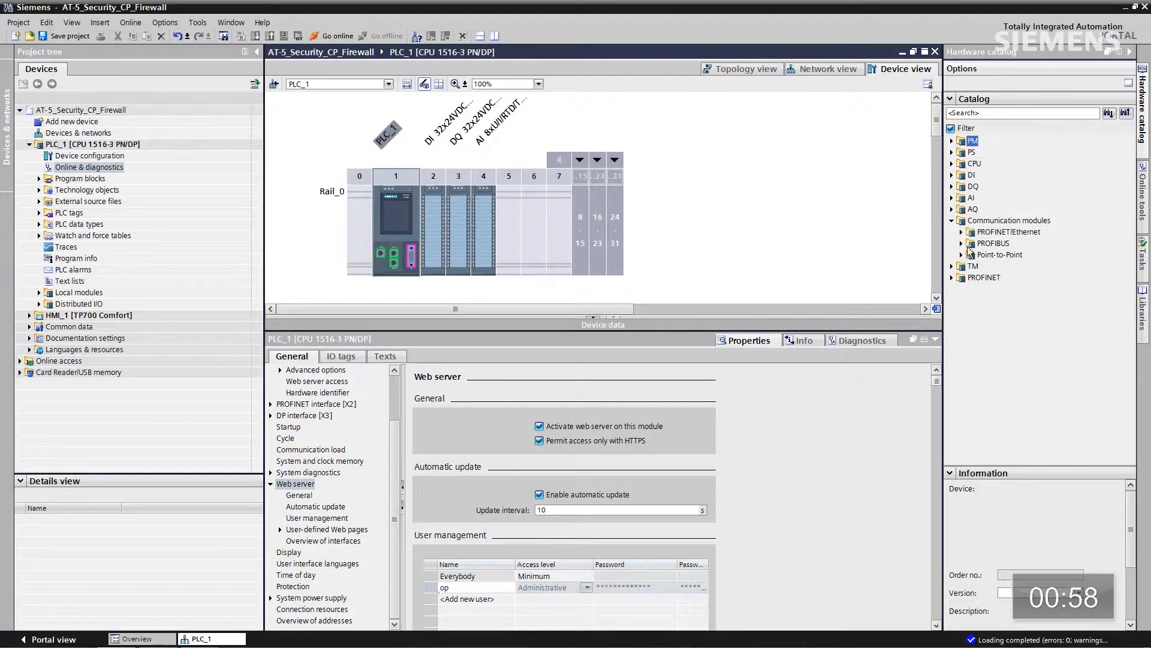
pyautogui.click(961, 232)
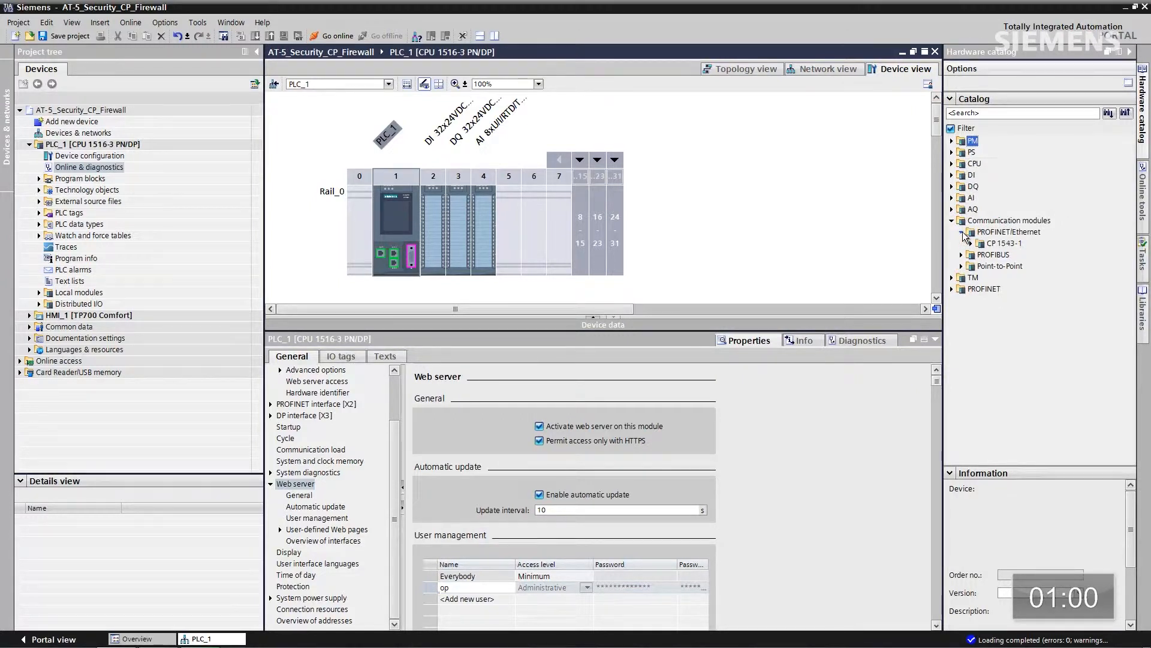
pyautogui.click(971, 245)
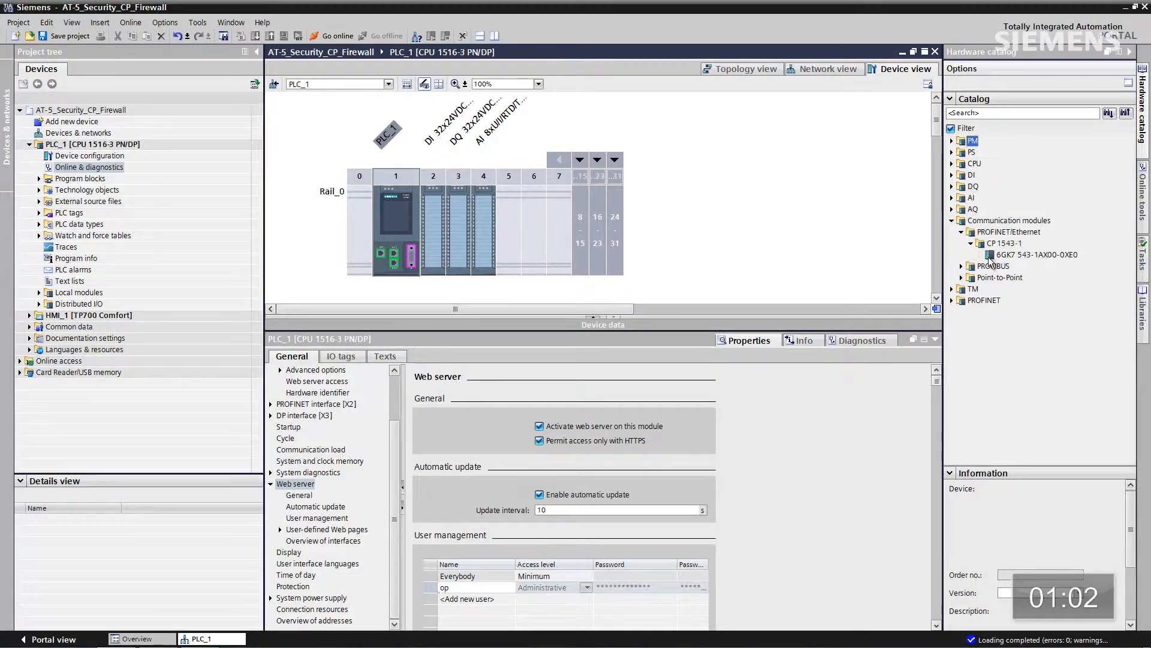
pyautogui.click(990, 257)
pyautogui.moveTo(990, 256); pyautogui.dragTo(504, 224)
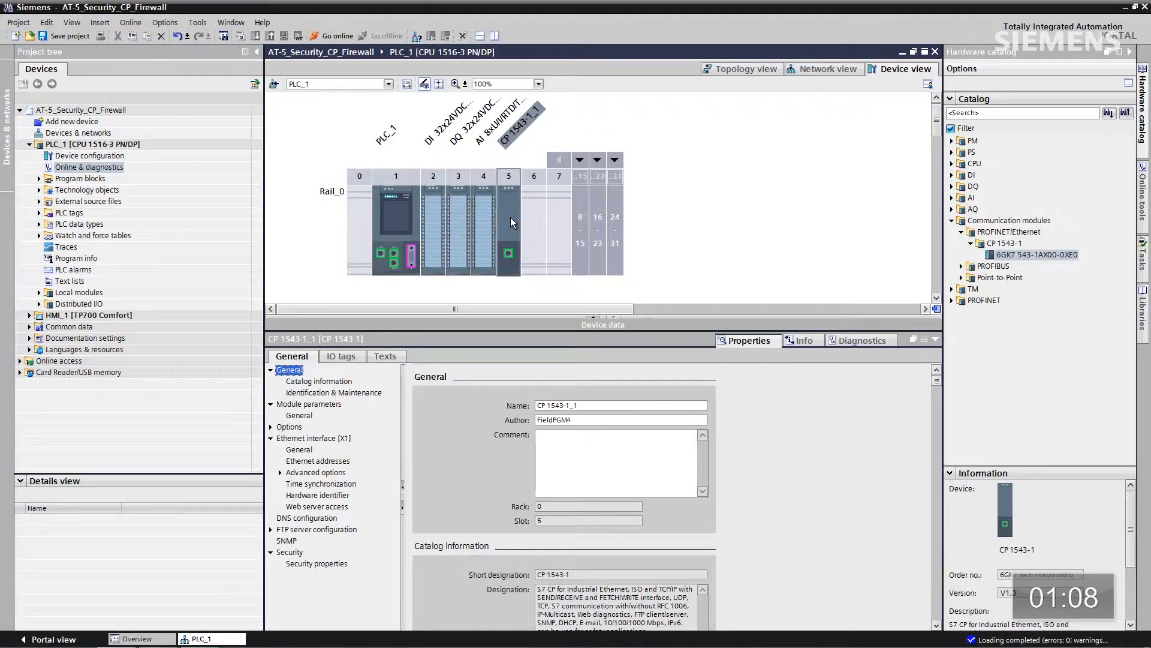
# Set the CP 1543-1 IP address to 192.168.2.1, add a new subnet, and choose to set the IPv6 address using a different method.
pyautogui.click(322, 460)
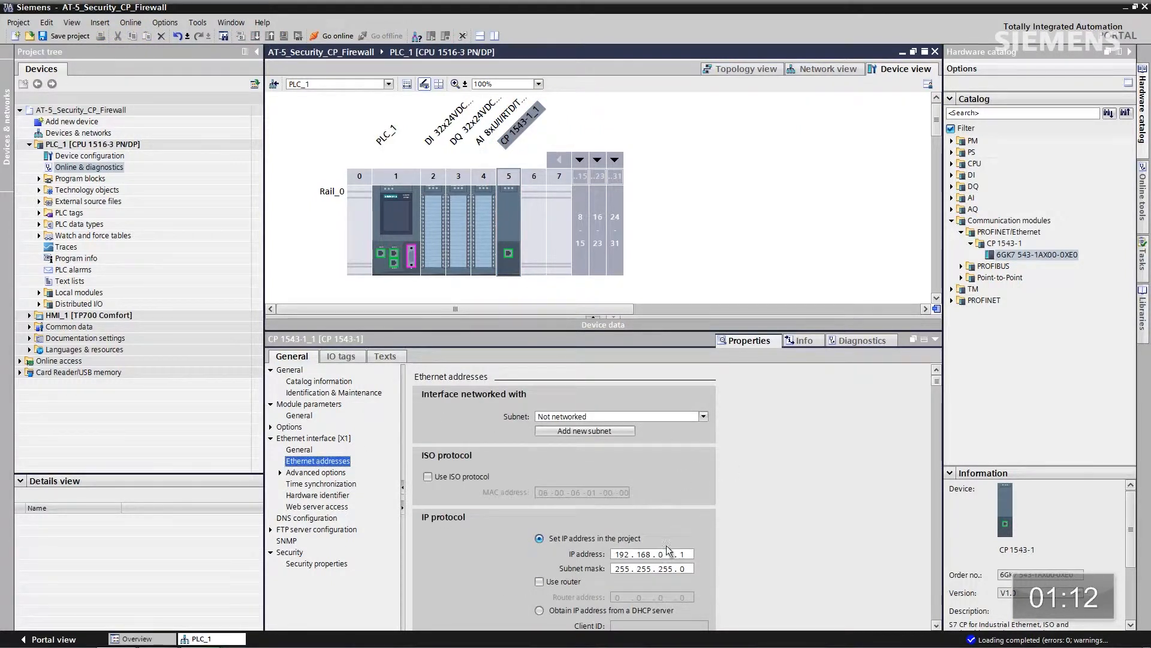
pyautogui.click(661, 554)
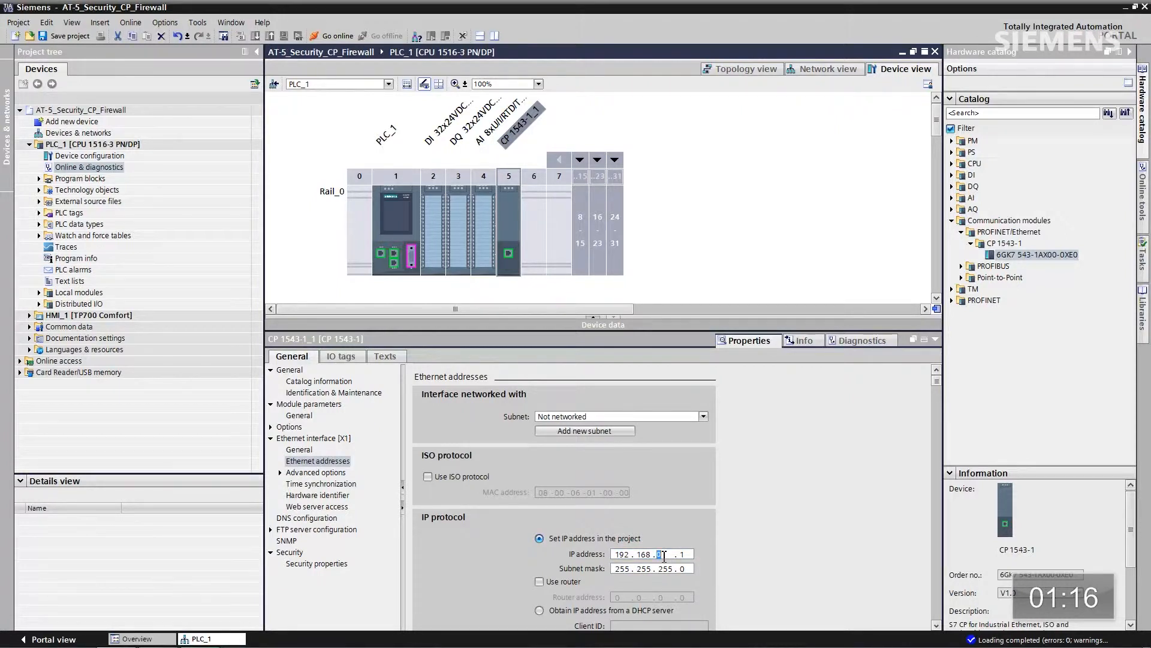
pyautogui.write('2')
pyautogui.click(592, 430)
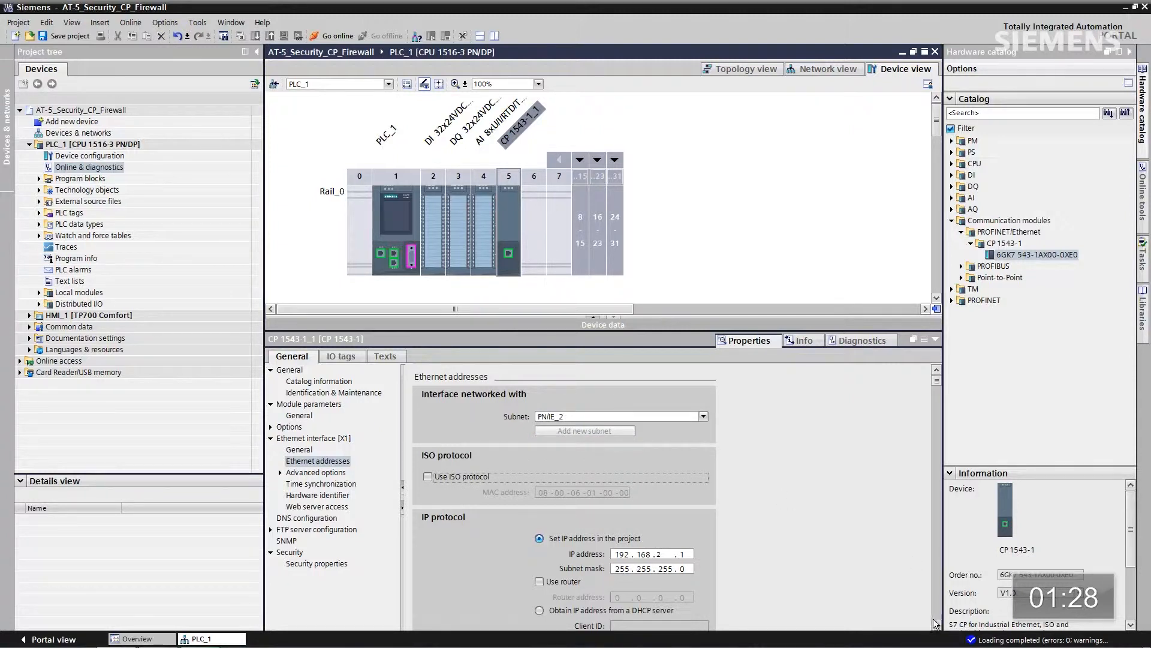
pyautogui.scroll(-5, 937, 626)
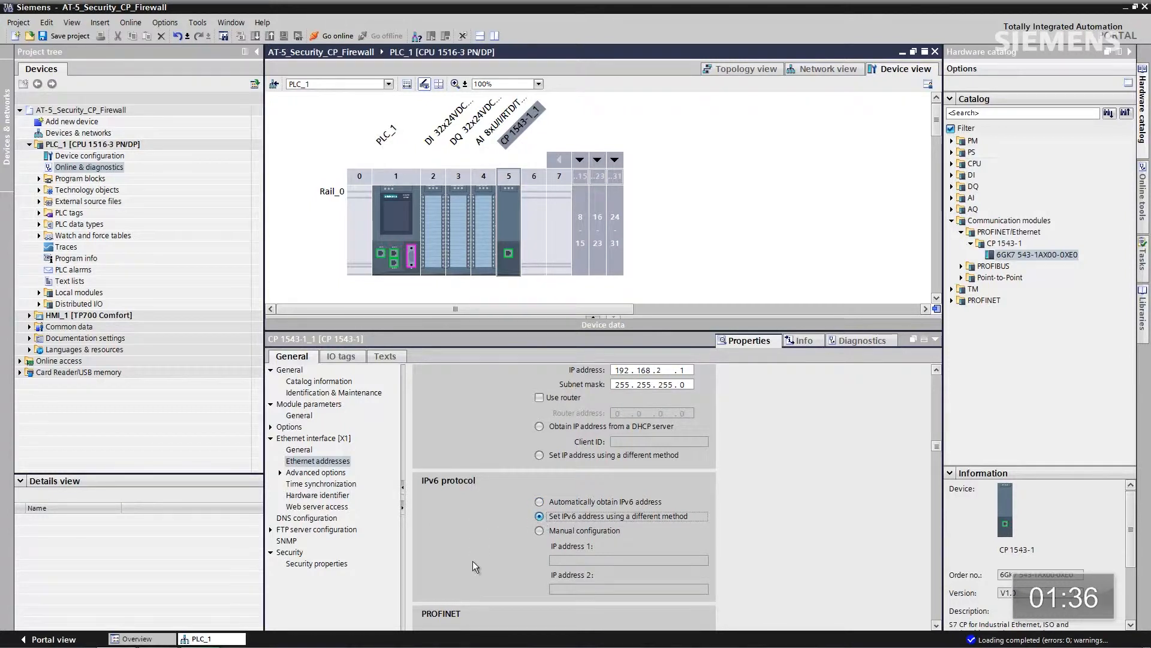
# Enable the web server for the Ethernet interface of the CP 1543-1.
pyautogui.click(327, 507)
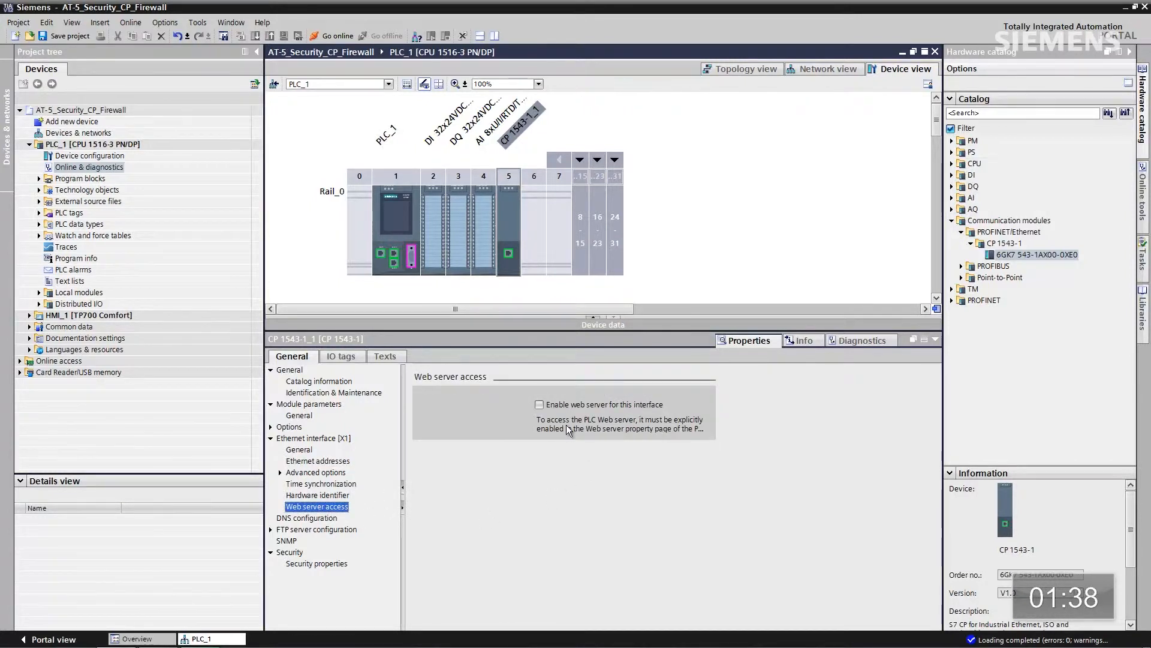
pyautogui.click(539, 406)
# Download the PLC_1 configuration to the device at 192.168.0.1, choosing Stop all for the modules.
pyautogui.click(394, 217)
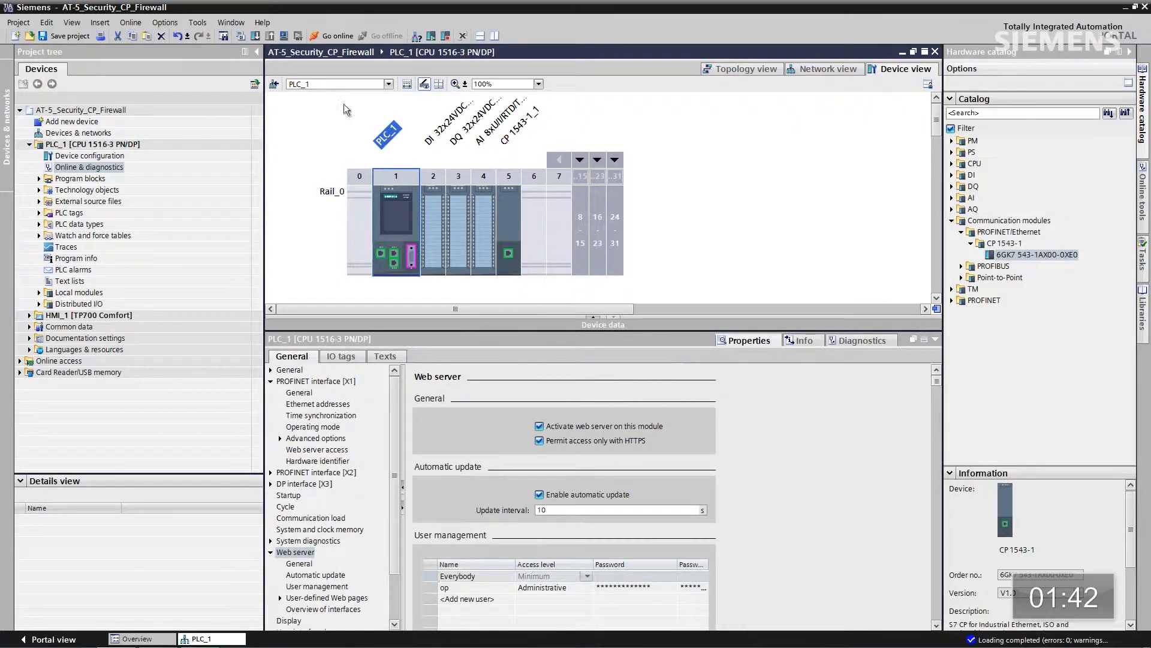
pyautogui.click(255, 37)
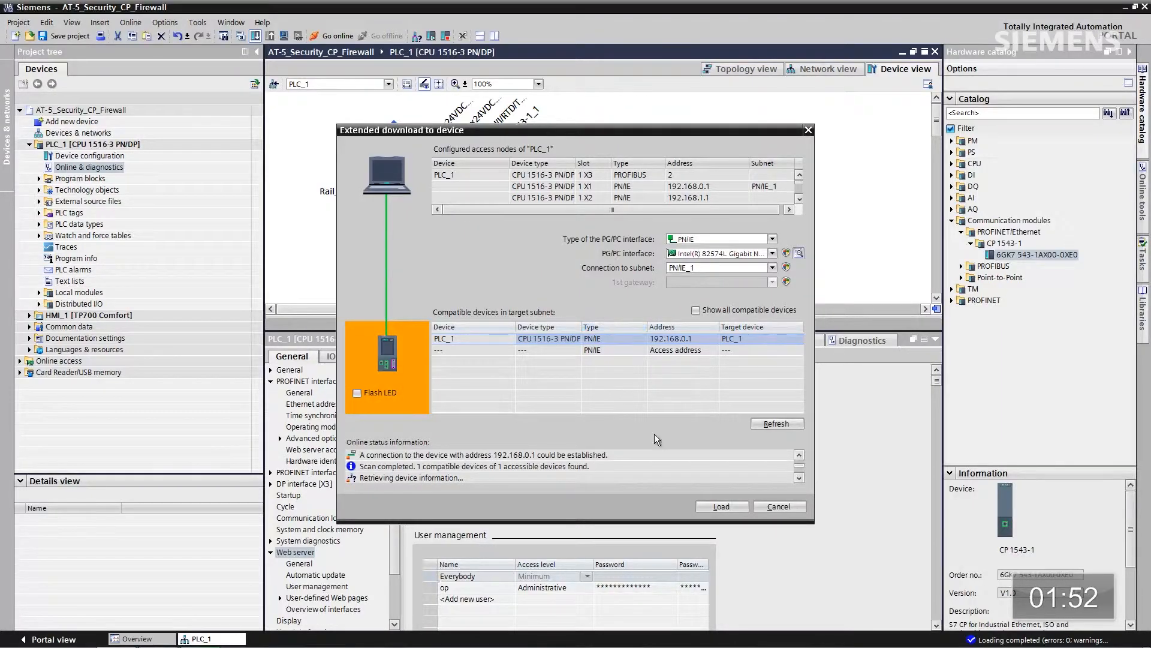
pyautogui.click(726, 507)
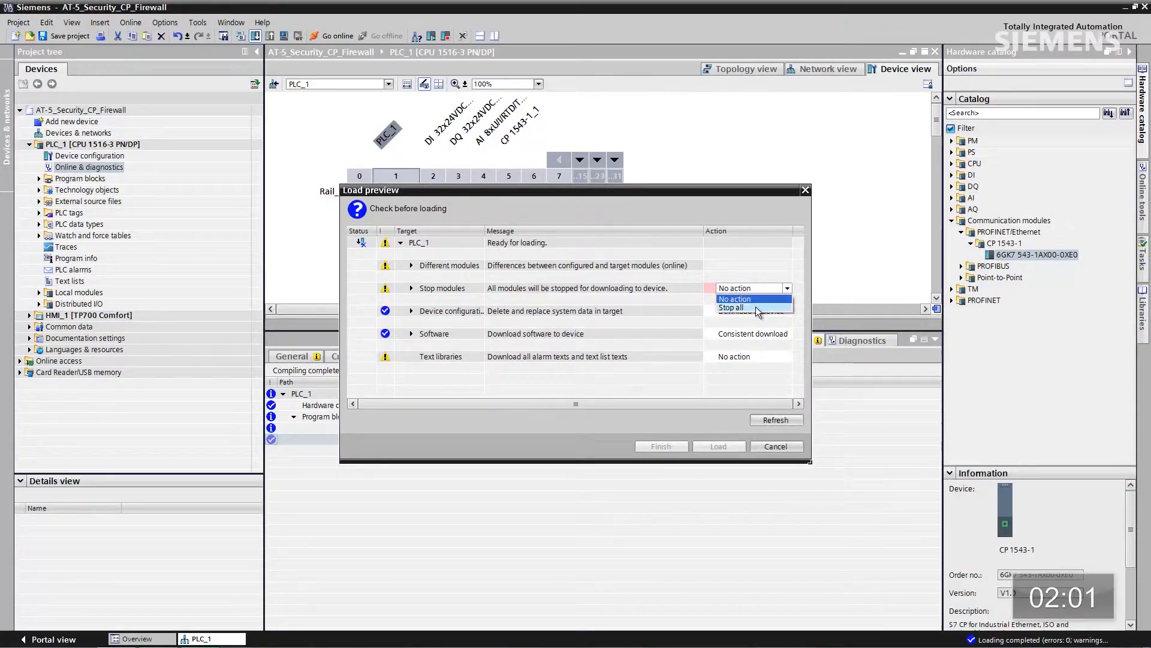
pyautogui.click(755, 307)
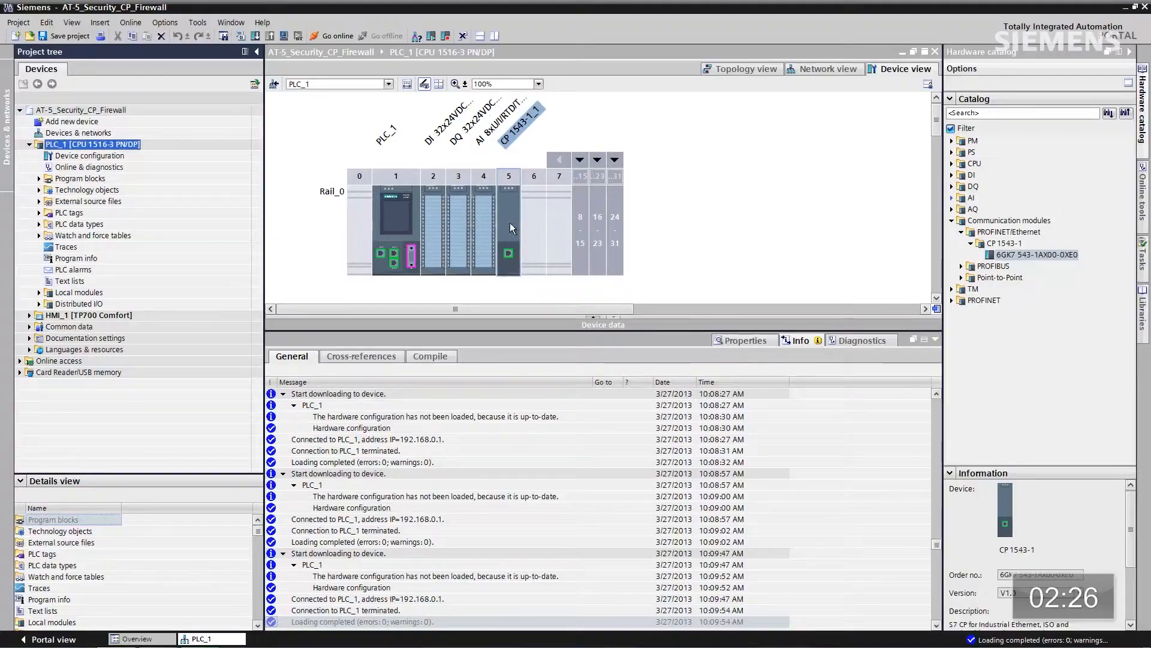
# From the security properties of the CP 1543-1, create the security administrator admin with its password and log on.
pyautogui.doubleClick(508, 225)
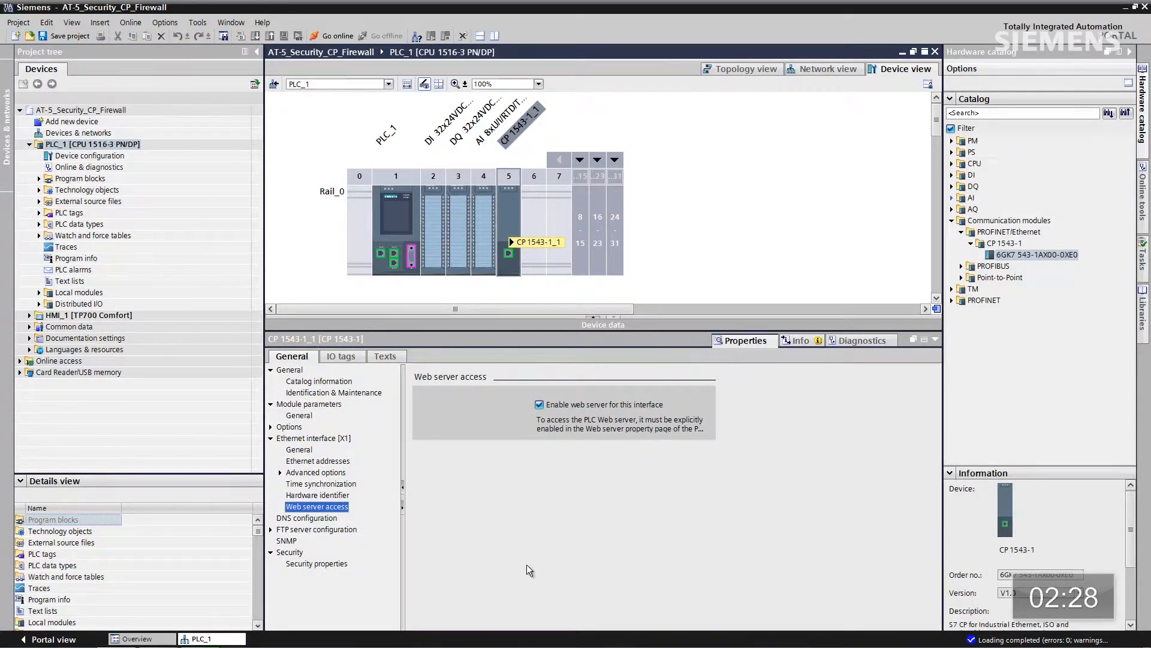
pyautogui.click(296, 563)
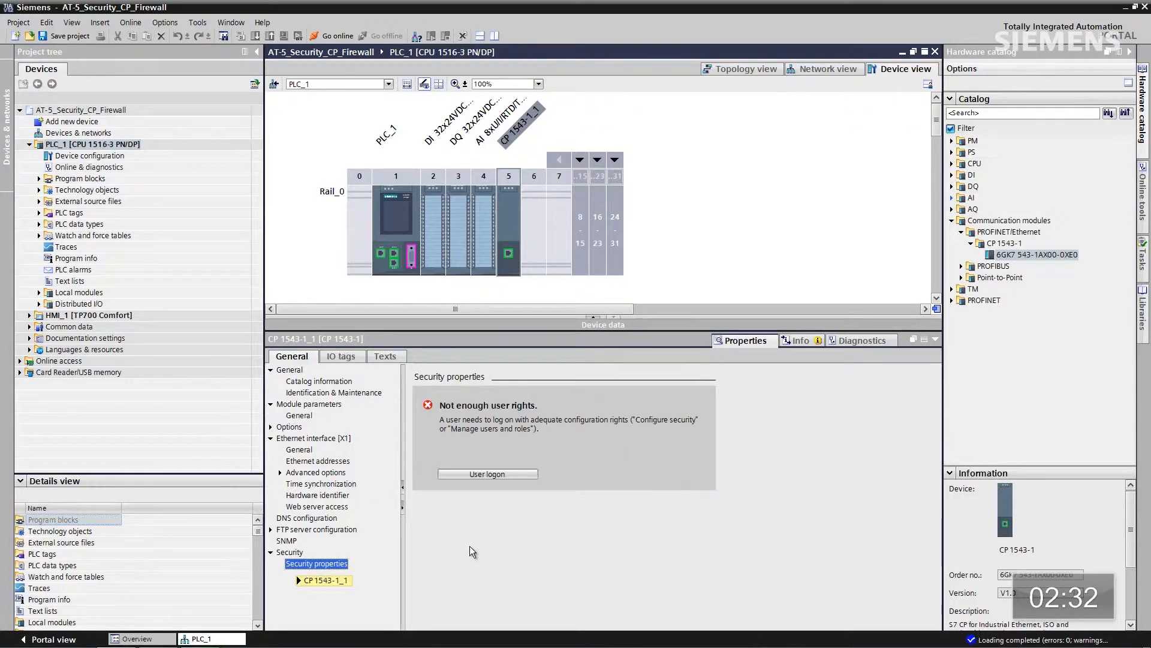
pyautogui.click(490, 473)
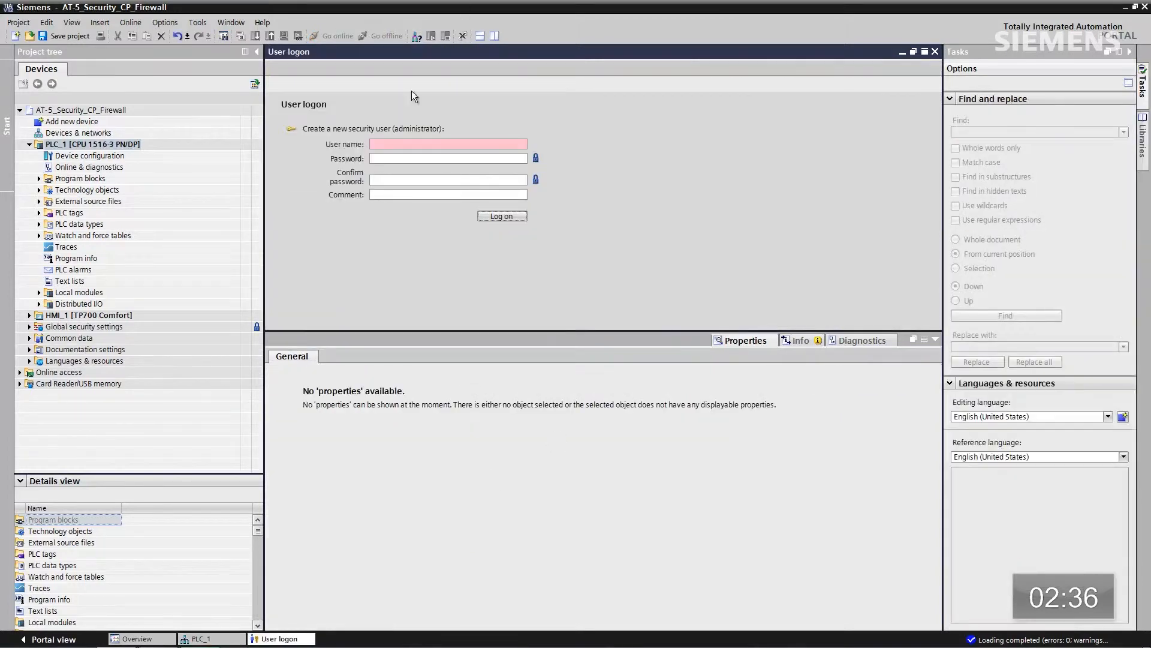
pyautogui.click(410, 145)
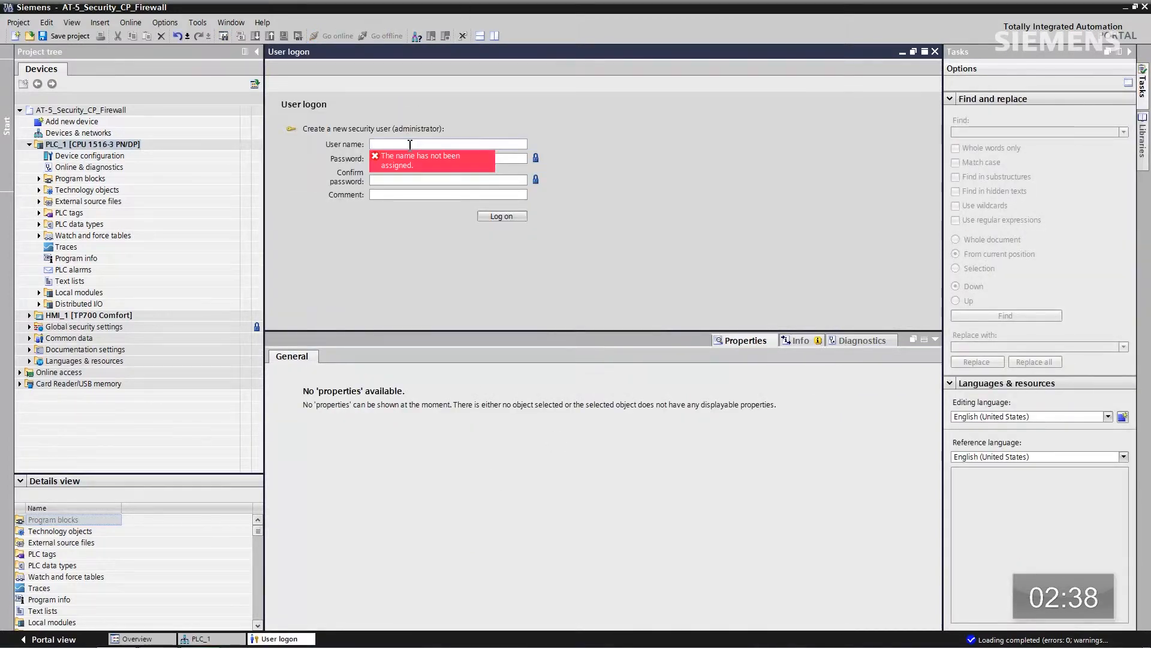
pyautogui.write('admin')
pyautogui.press('Tab')
pyautogui.write('****************')
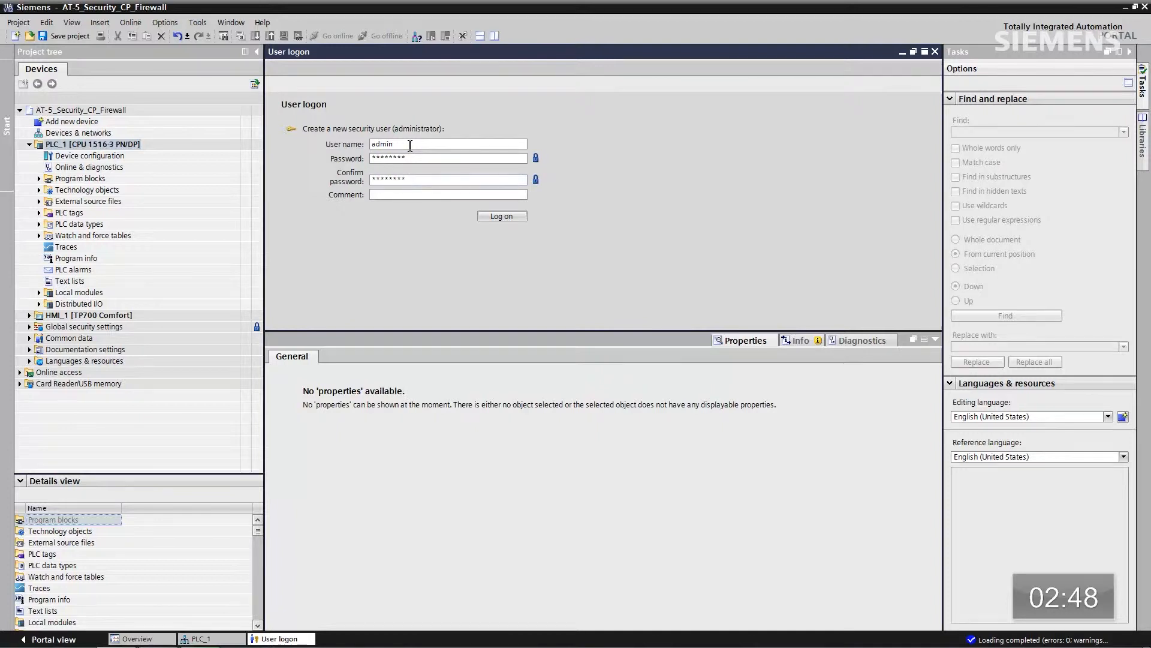
pyautogui.press('Return')
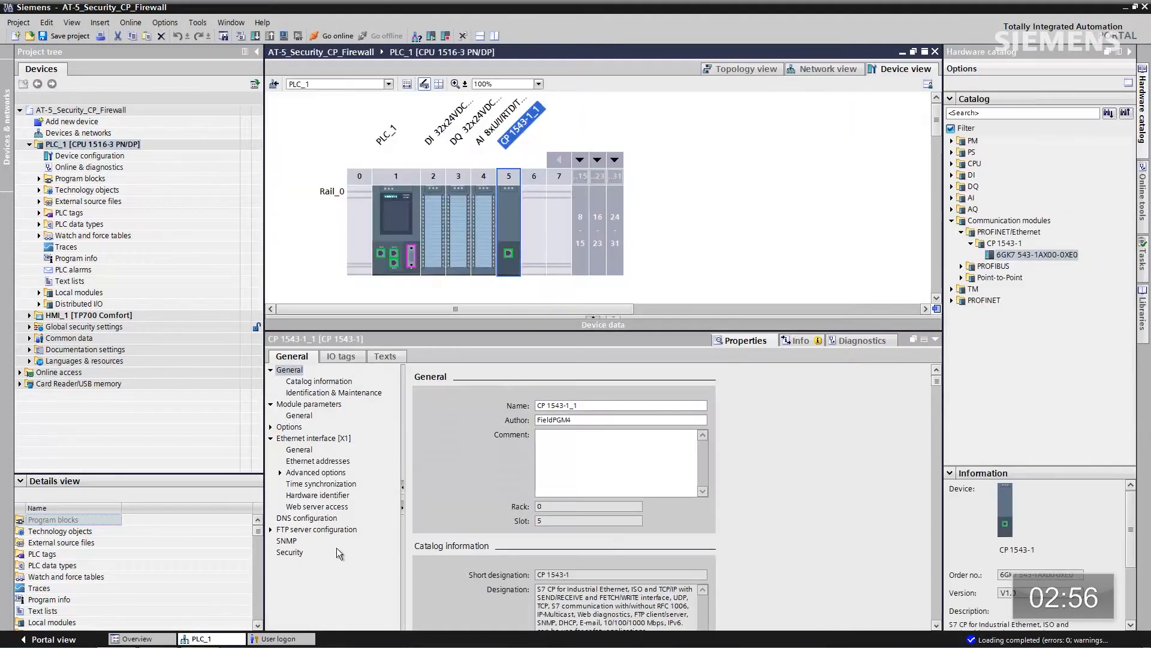
# Activate the security features of the CP 1543-1 and turn on its firewall.
pyautogui.click(304, 555)
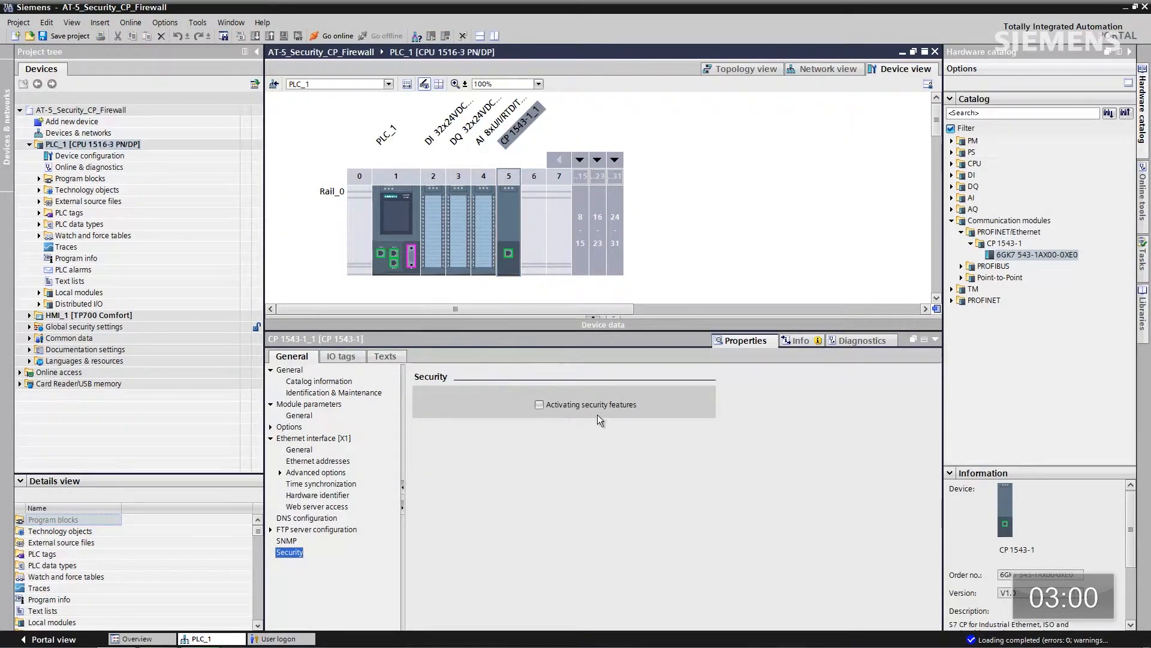
pyautogui.click(539, 405)
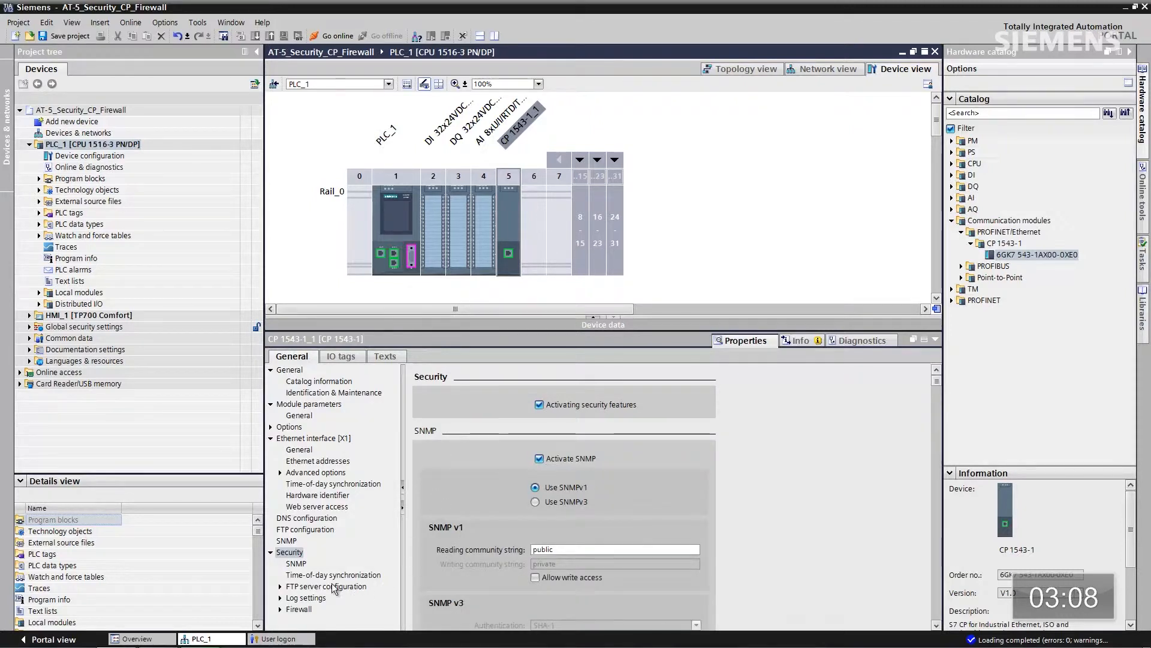
pyautogui.click(299, 609)
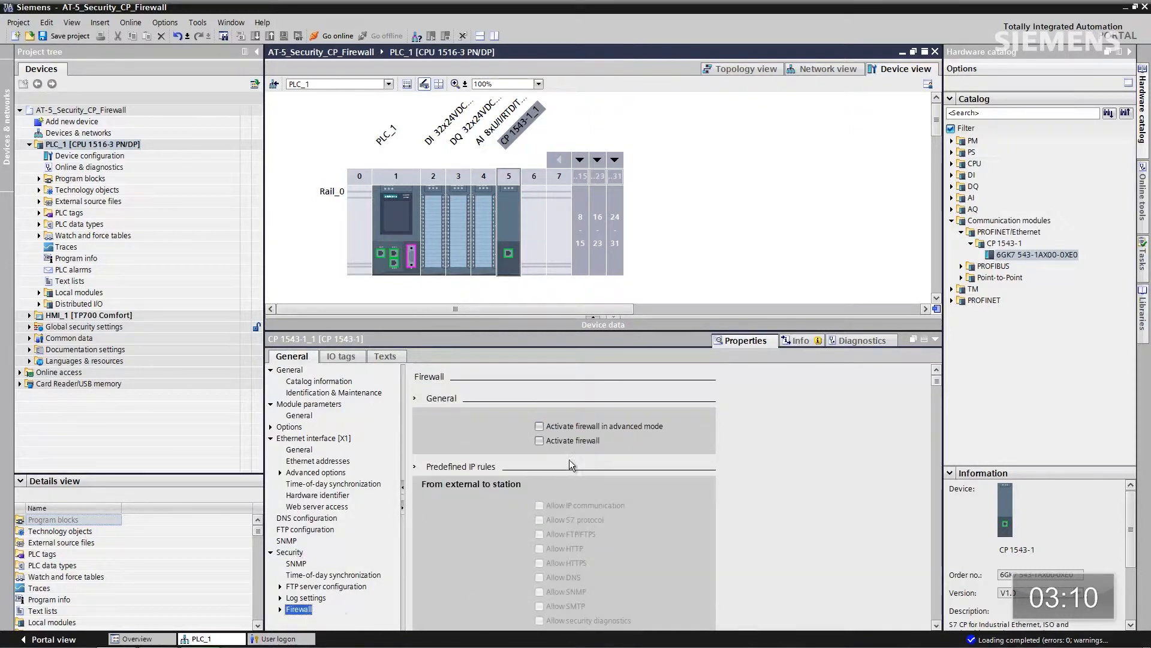
pyautogui.click(539, 440)
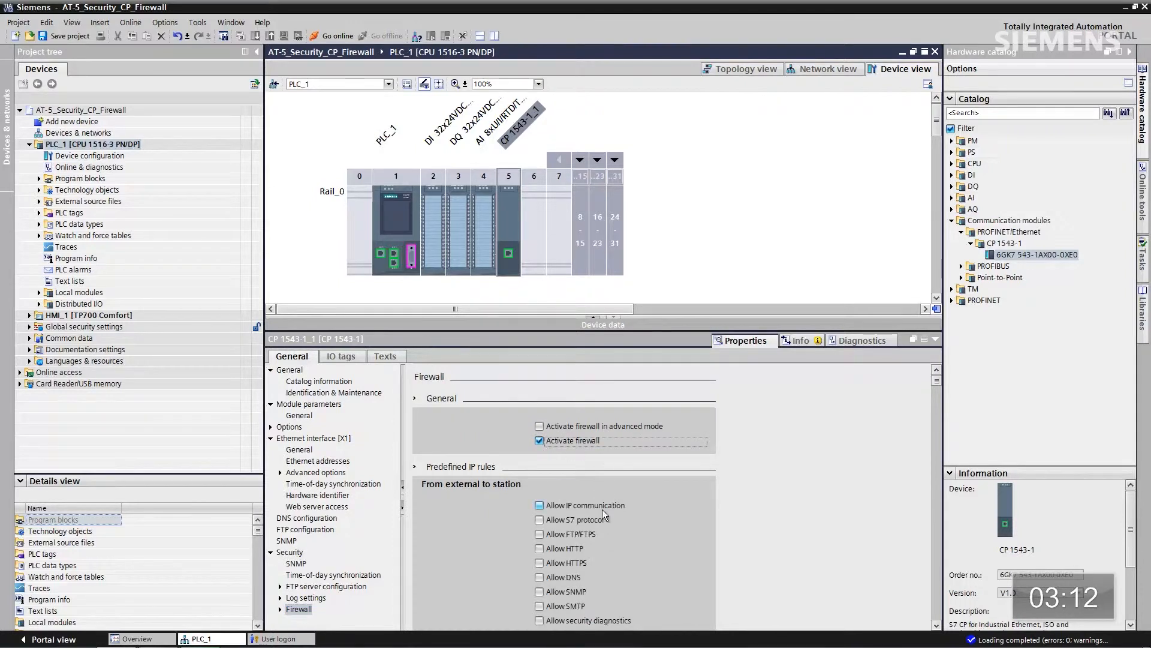
# Allow the S7 protocol, HTTPS and security diagnostics from external to station in the predefined IP rules.
pyautogui.click(540, 520)
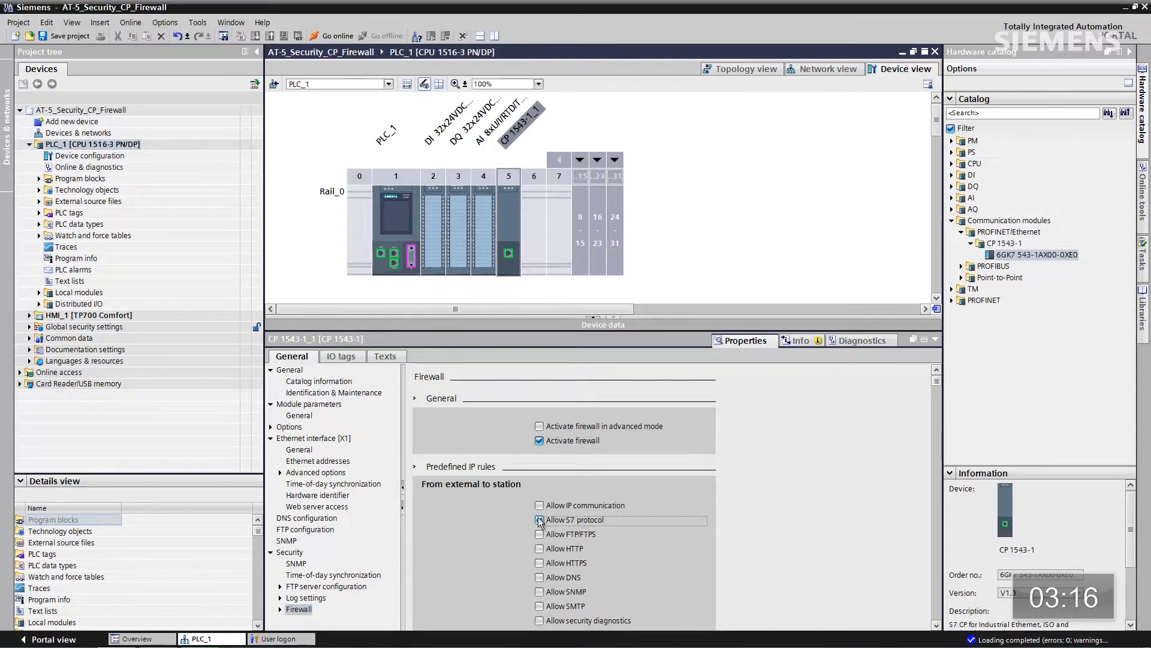
pyautogui.click(540, 563)
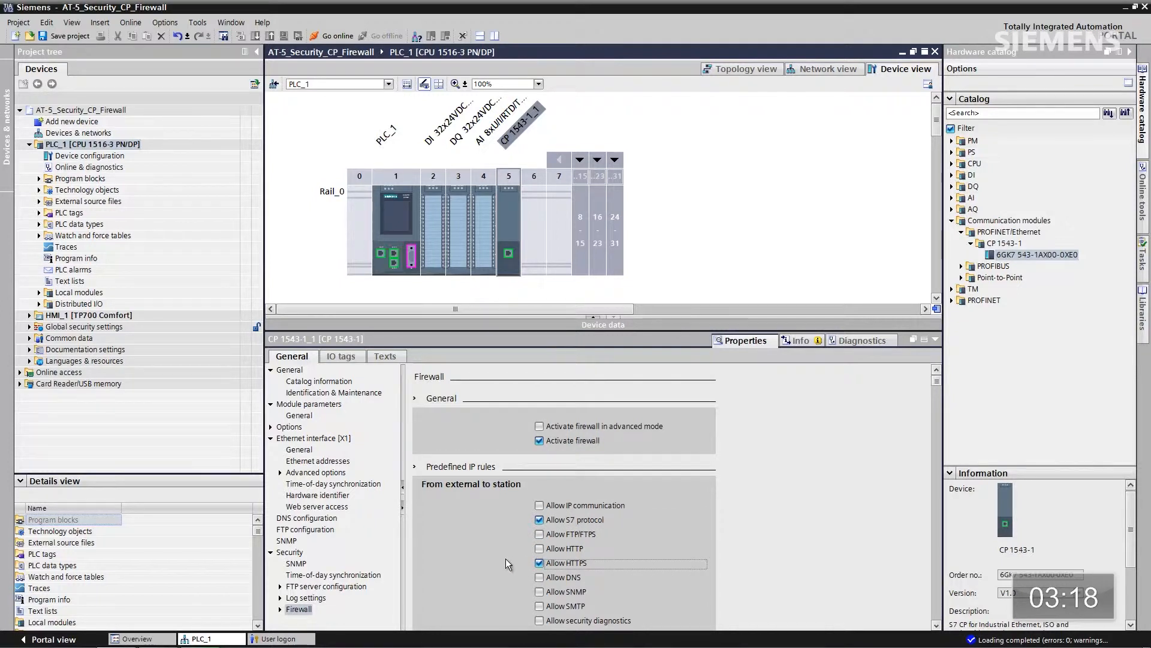
pyautogui.click(539, 621)
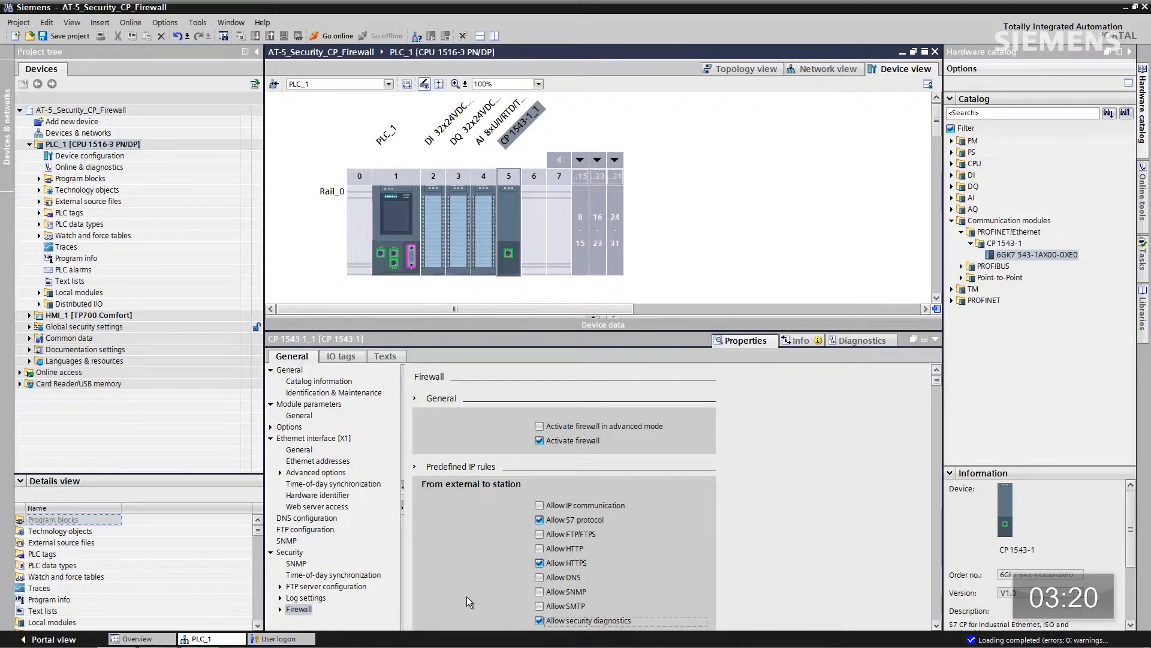
# Switch the firewall to advanced mode and accept the irreversible change.
pyautogui.click(539, 426)
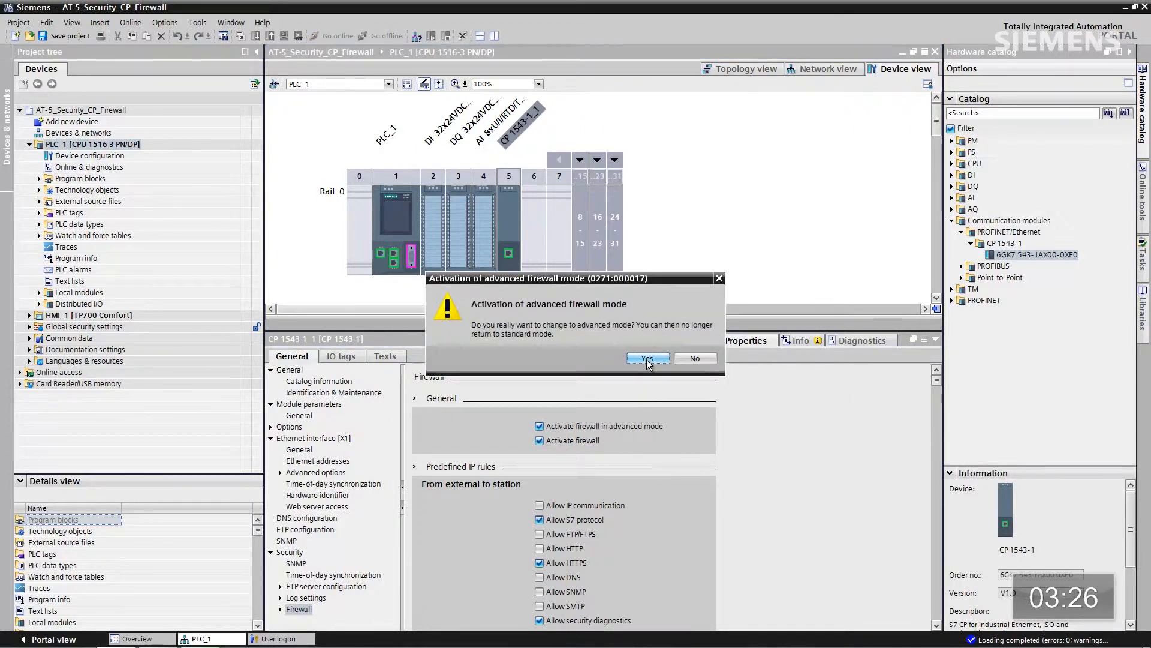
pyautogui.click(646, 361)
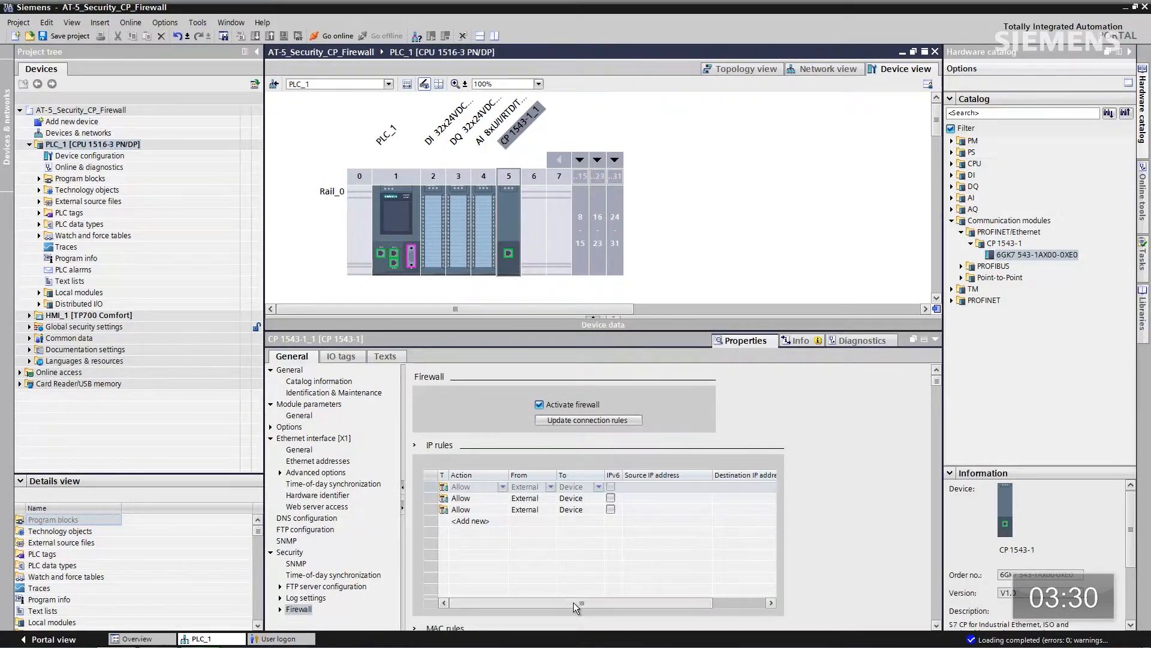
# Open the source IP address of the S7 rule in the firewall's IP rules for editing.
pyautogui.moveTo(573, 602); pyautogui.dragTo(589, 604)
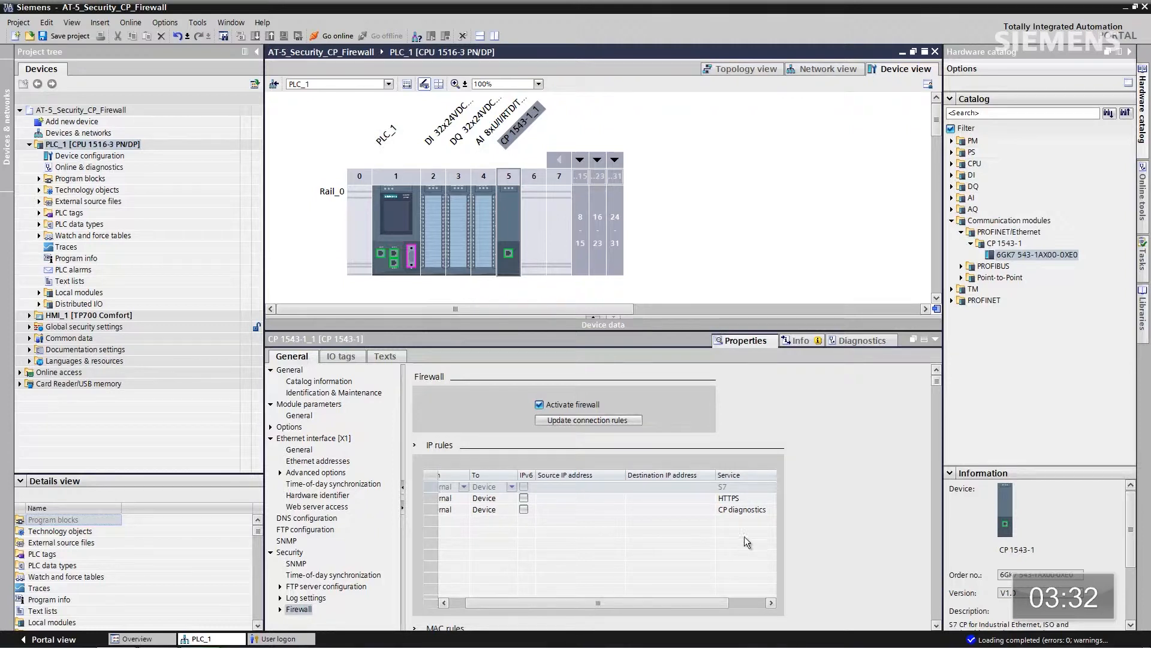
pyautogui.click(555, 486)
pyautogui.click(560, 488)
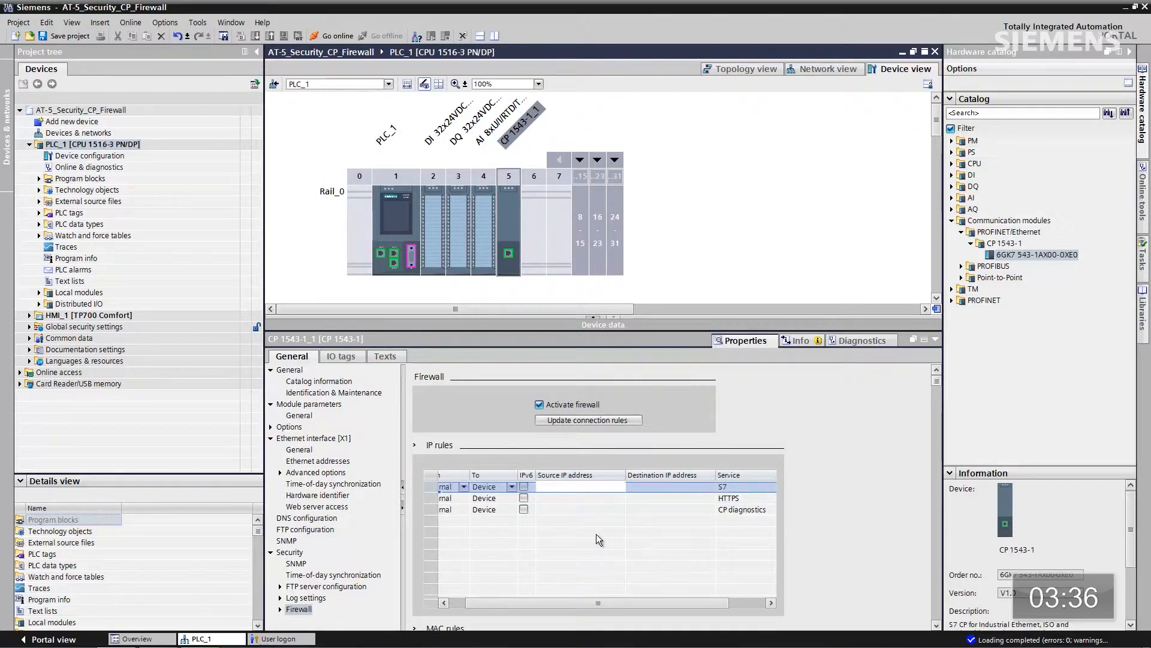